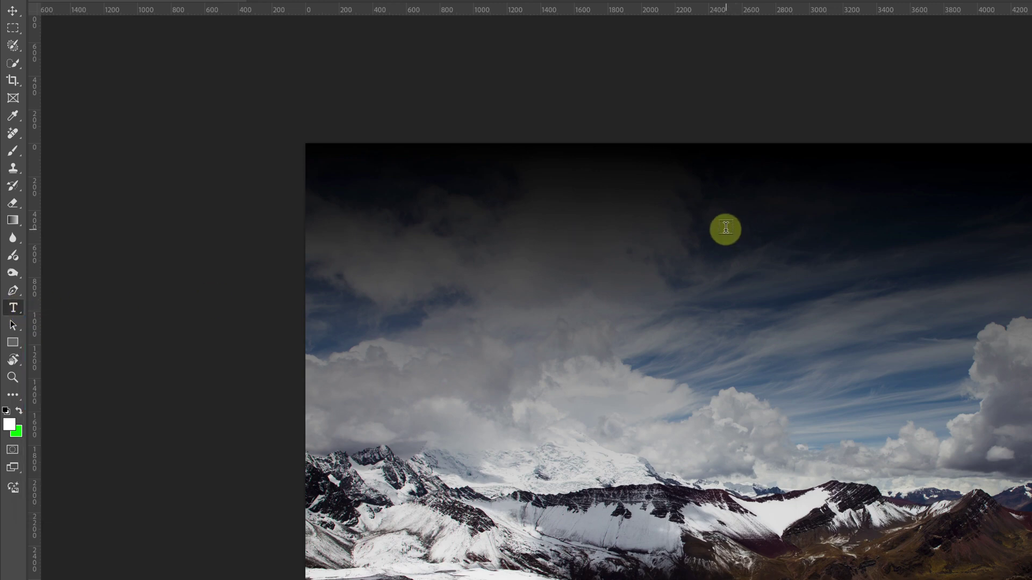
Add a text layer reading WATERMARK on the sky of the mountain photo.
{"action": "left_click", "coordinate": [543, 237]}
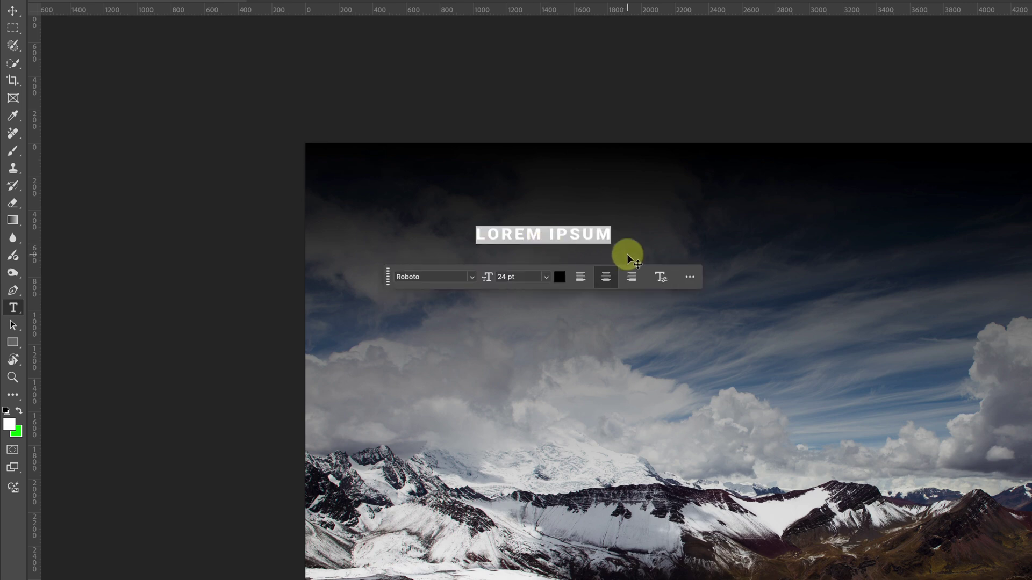
{"action": "type", "text": "WATERM"}
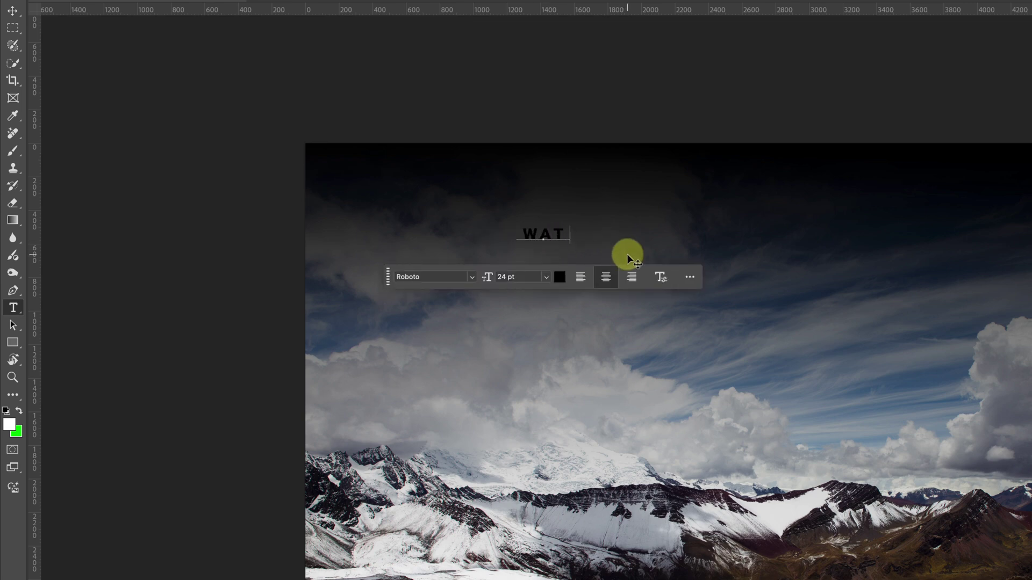
{"action": "type", "text": "ARK"}
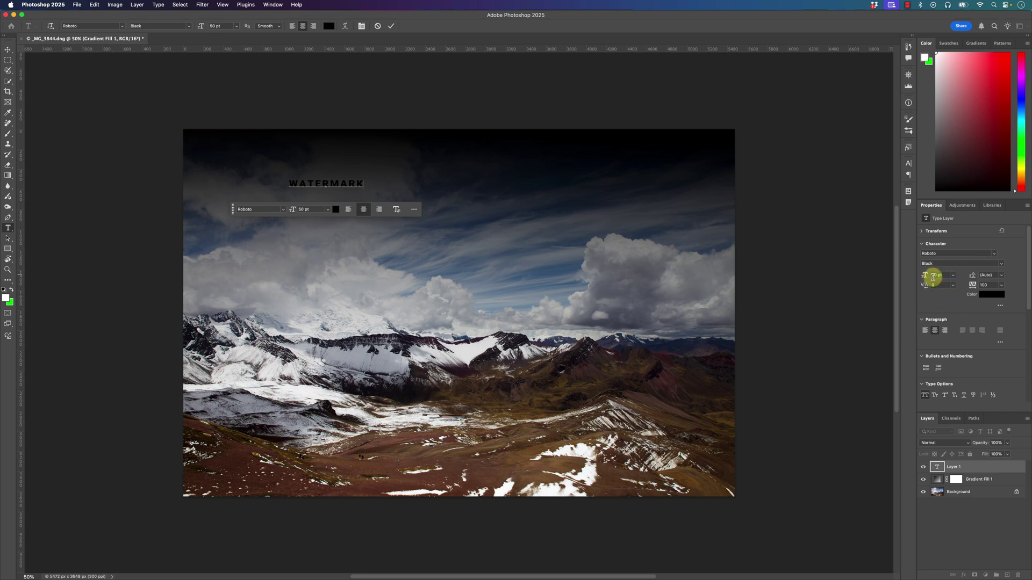
{"action": "left_click", "coordinate": [391, 26]}
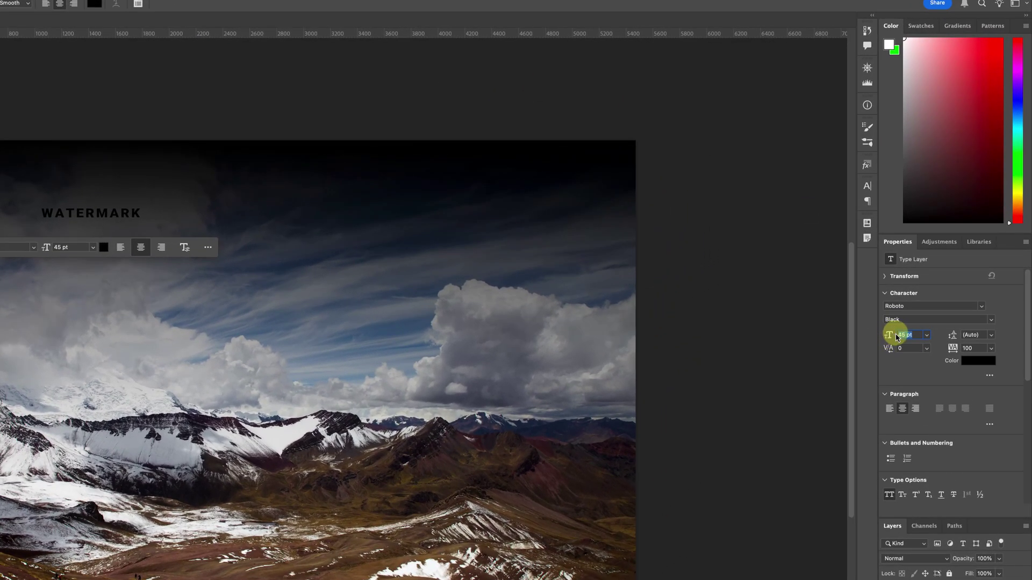
Make the WATERMARK text 68 pt and white, then move it down and right toward the centre.
{"action": "left_click_drag", "start_coordinate": [924, 277], "coordinate": [937, 278]}
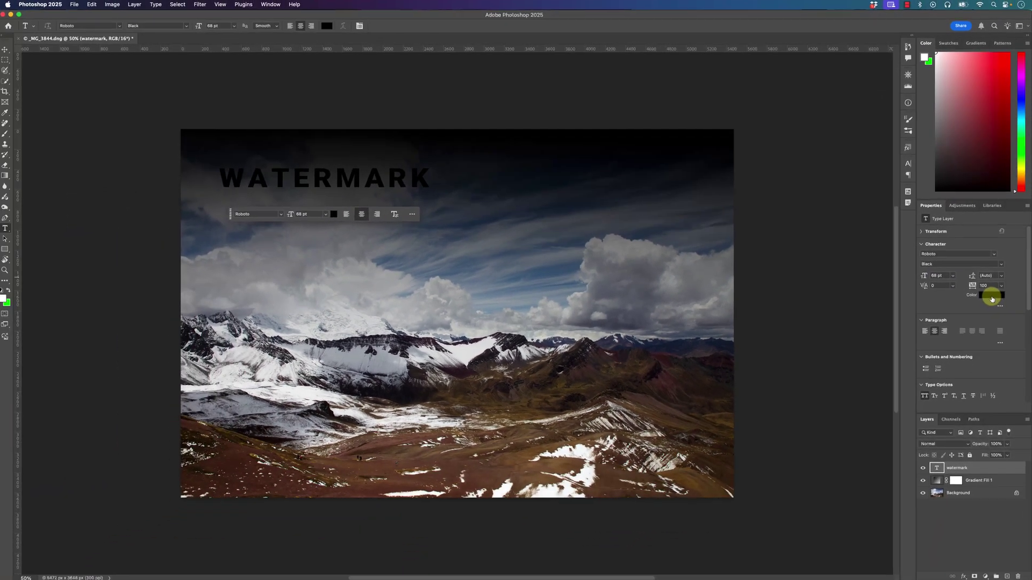
{"action": "left_click", "coordinate": [978, 361]}
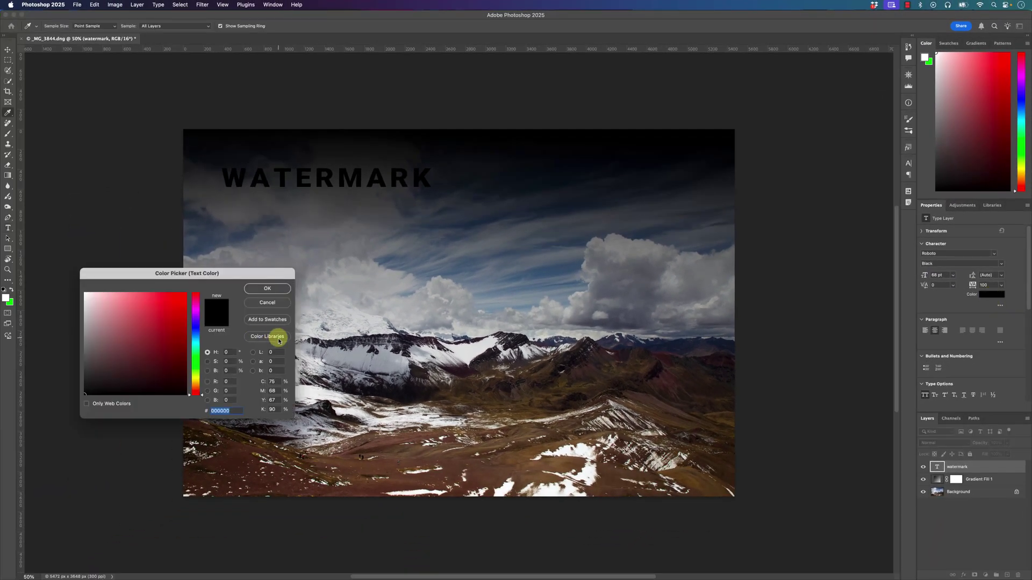
{"action": "left_click_drag", "start_coordinate": [134, 302], "coordinate": [46, 260]}
{"action": "left_click", "coordinate": [272, 288]}
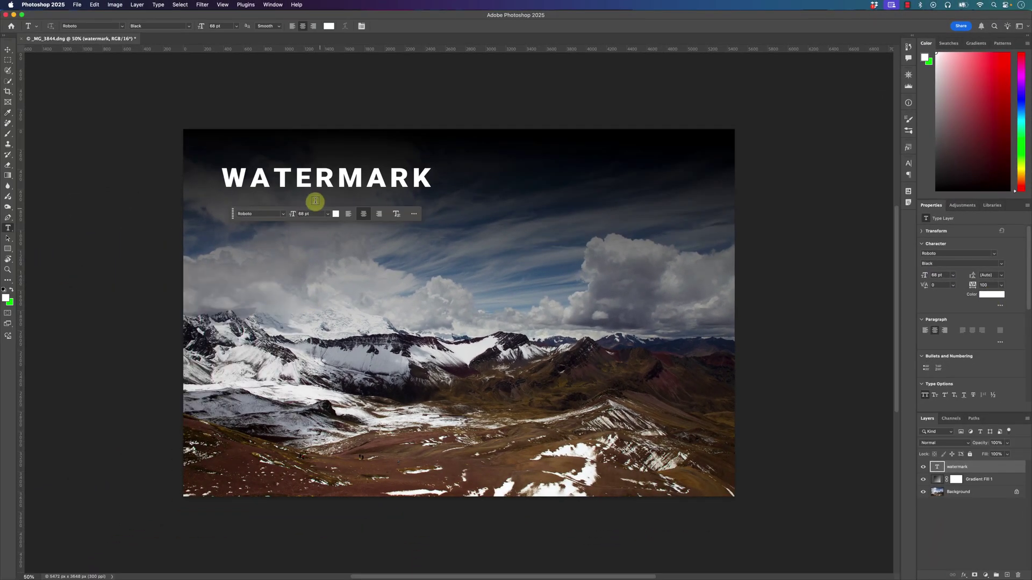
{"action": "left_click", "coordinate": [8, 51]}
{"action": "left_click_drag", "start_coordinate": [297, 180], "coordinate": [427, 233]}
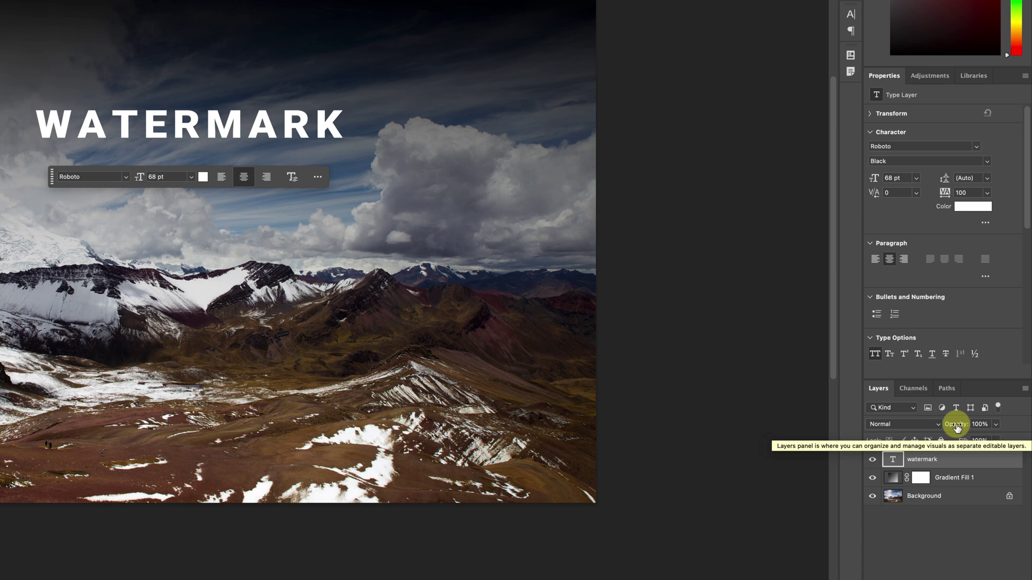
Lower the WATERMARK layer's opacity to about 30% (29%).
{"action": "left_click_drag", "start_coordinate": [955, 428], "coordinate": [914, 426]}
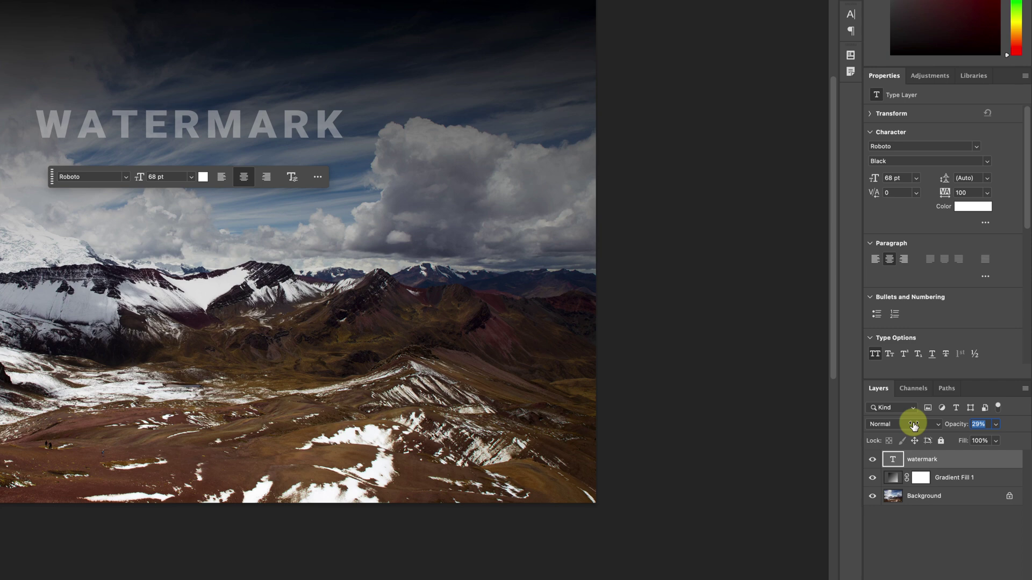
Move the WATERMARK text layer down to the bottom of the photo.
{"action": "left_click", "coordinate": [533, 304]}
{"action": "left_click", "coordinate": [906, 460]}
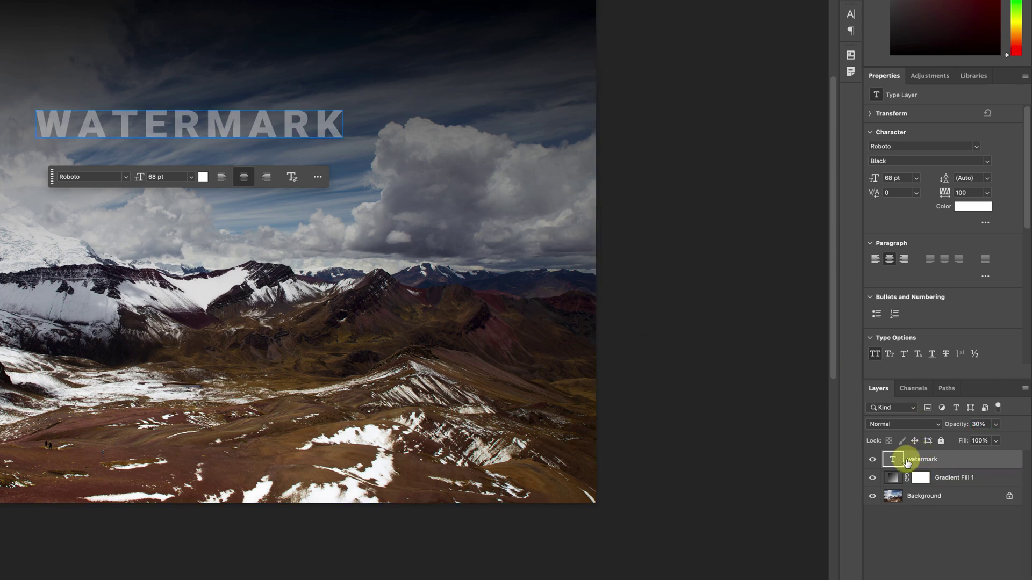
{"action": "left_click", "coordinate": [255, 157]}
{"action": "left_click_drag", "start_coordinate": [214, 120], "coordinate": [447, 455]}
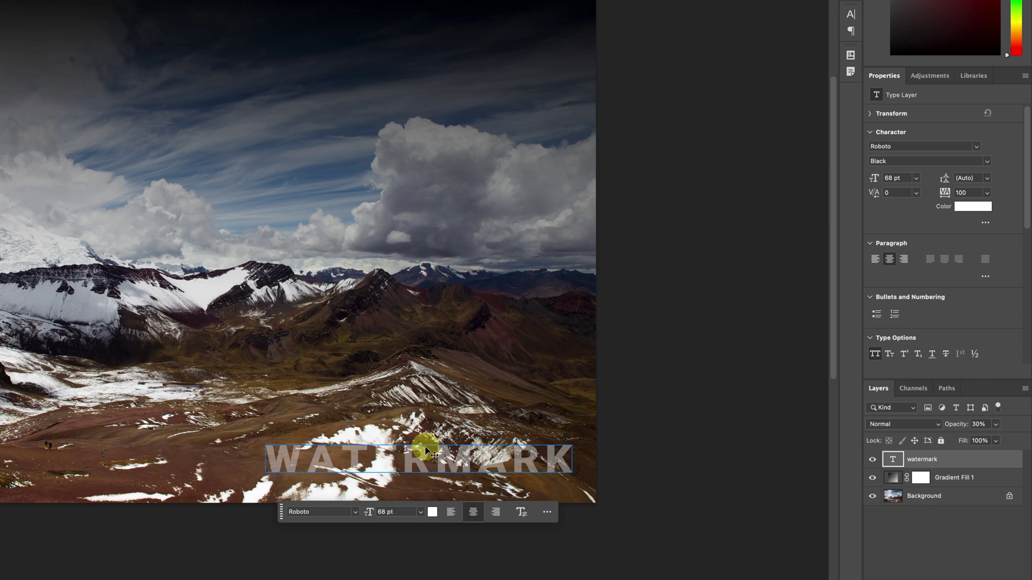
{"action": "left_click", "coordinate": [400, 392]}
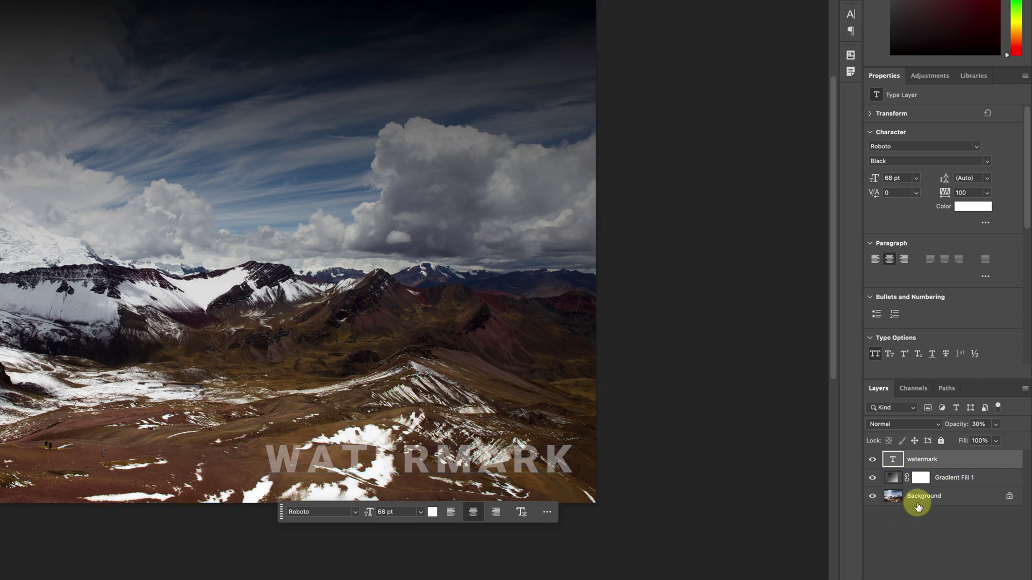
Scale WATERMARK down to 35.44 pt with Free Transform and place it bottom-right.
{"action": "left_click", "coordinate": [947, 460]}
{"action": "key", "text": "ctrl+t"}
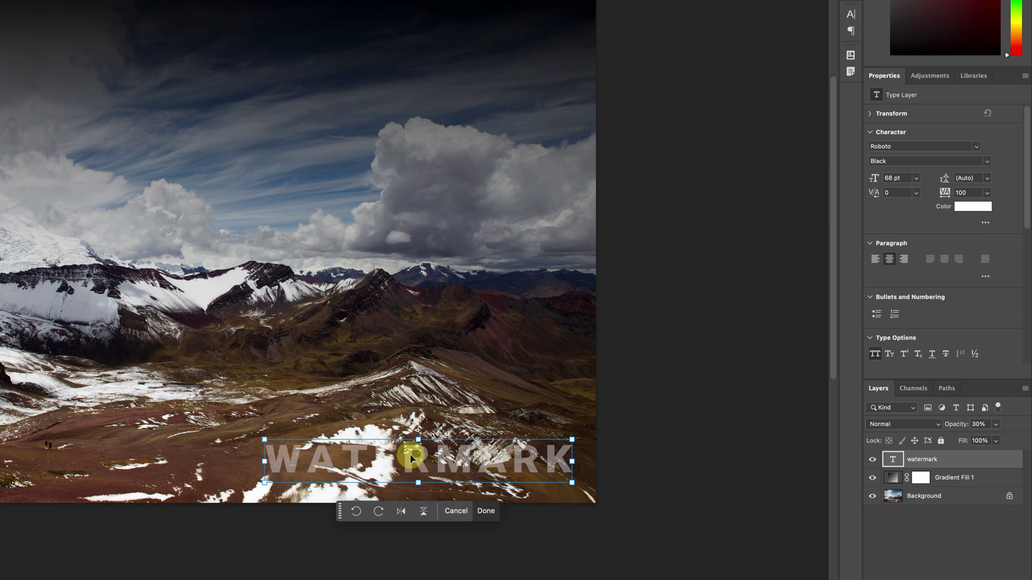
{"action": "left_click_drag", "start_coordinate": [266, 439], "coordinate": [412, 461]}
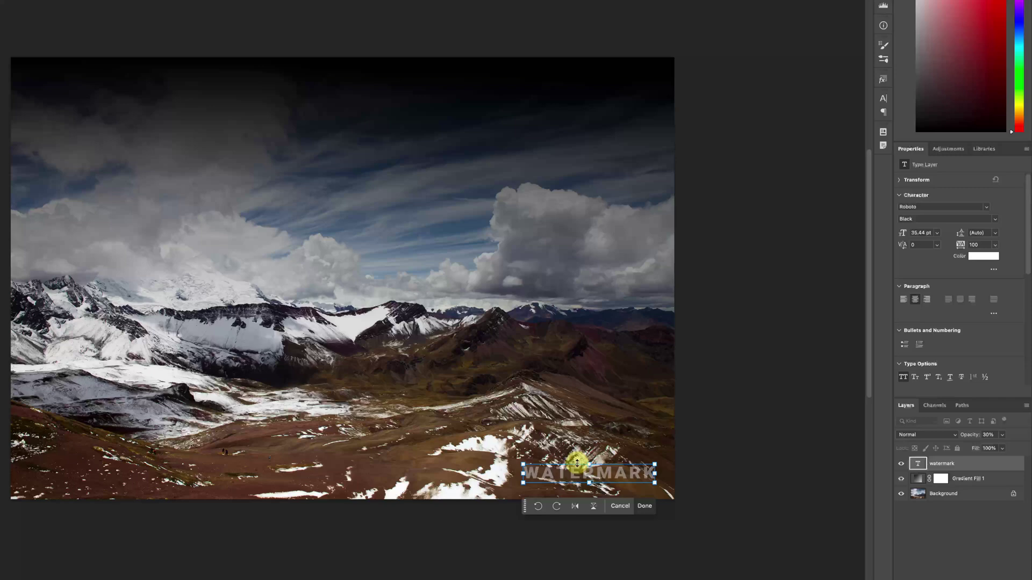
{"action": "key", "text": "Return"}
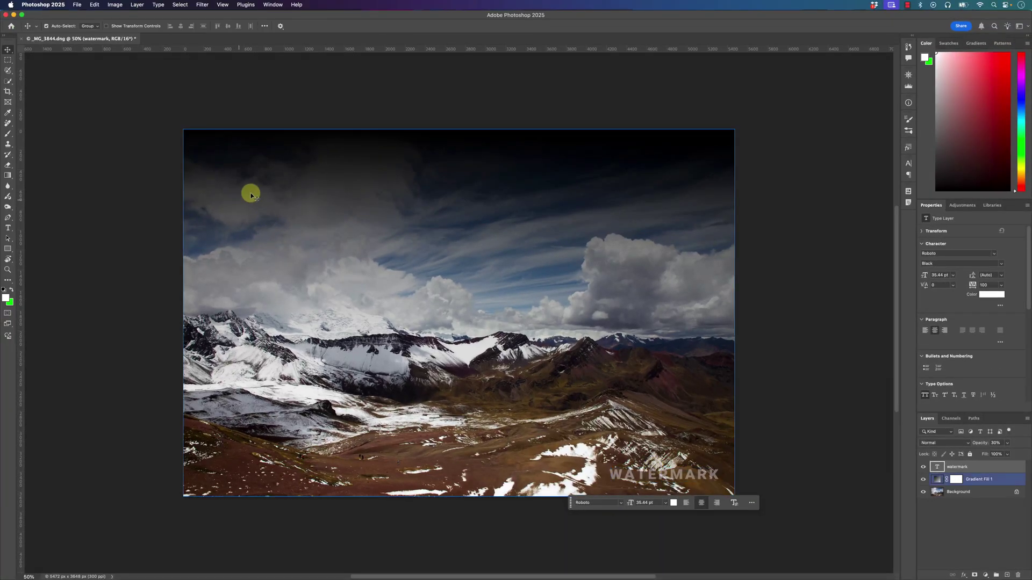
{"action": "left_click", "coordinate": [95, 5]}
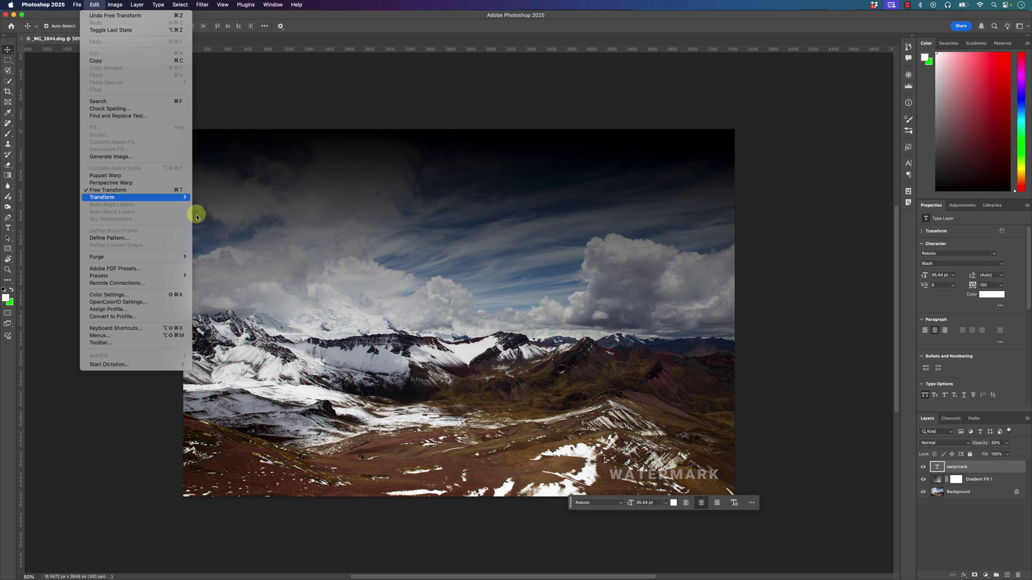
{"action": "left_click", "coordinate": [890, 466]}
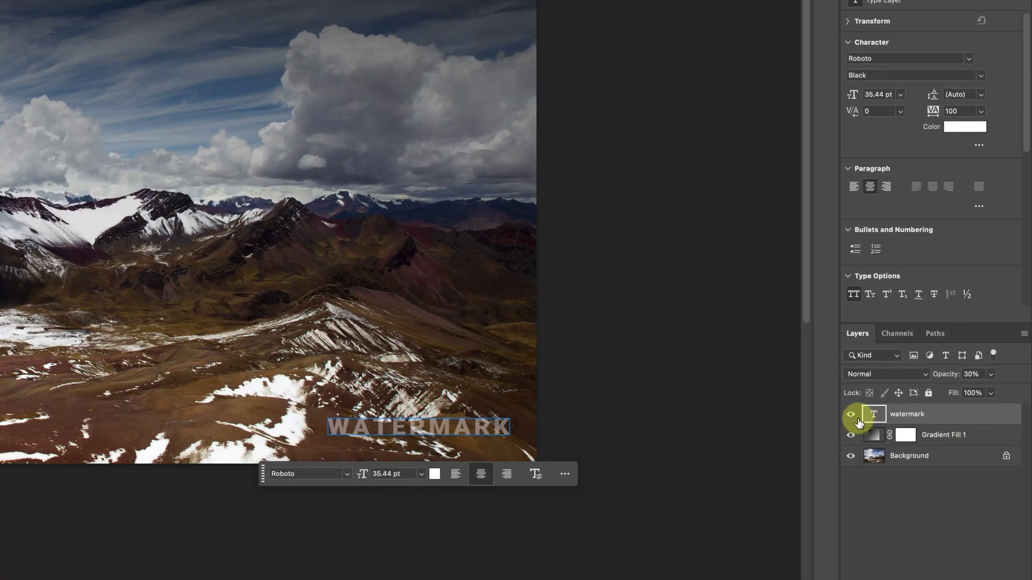
{"action": "left_click", "coordinate": [923, 467]}
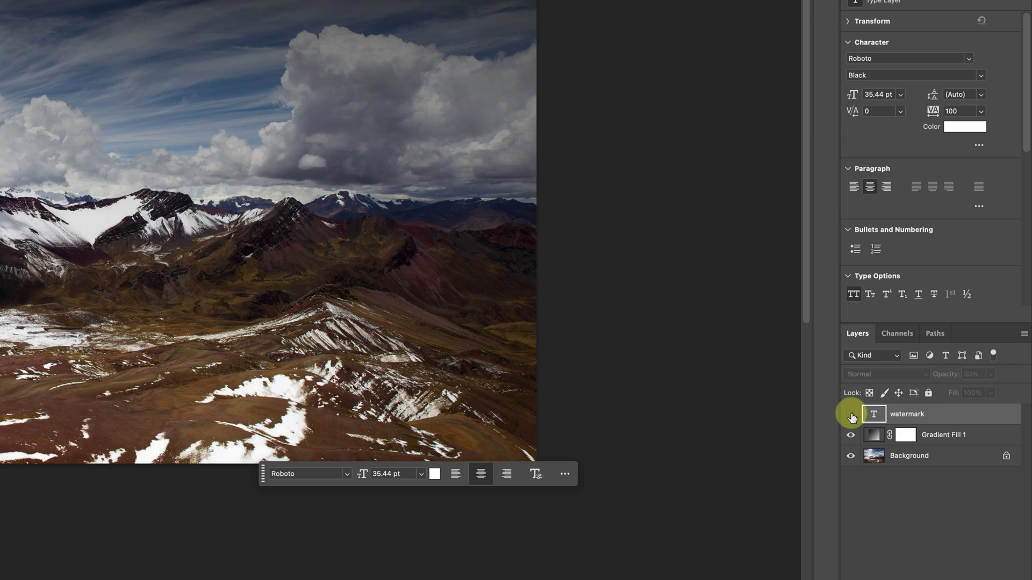
{"action": "left_click", "coordinate": [850, 415]}
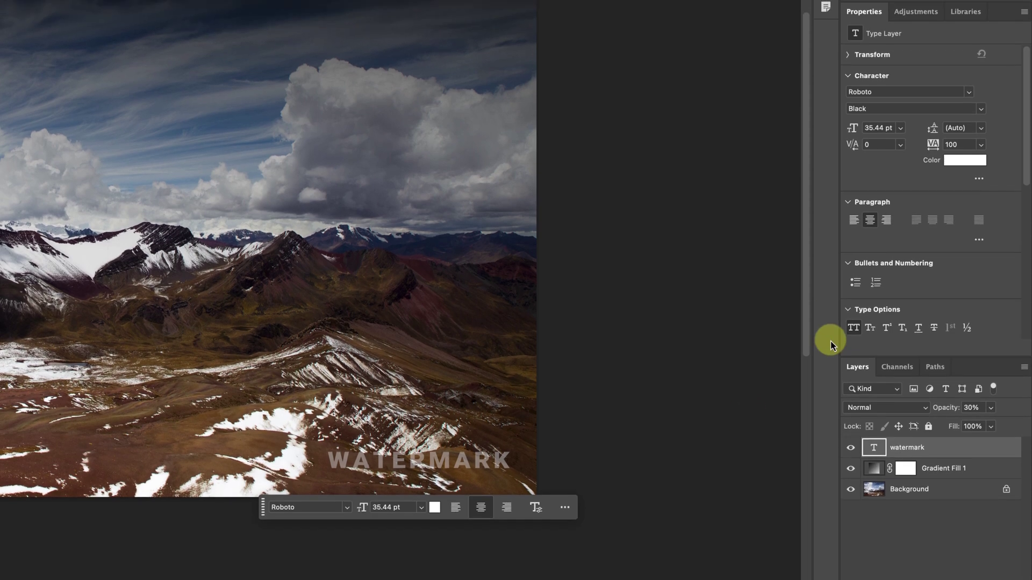
In Creative Cloud Libraries, cancel a new library and open the Watermark library with its two logos.
{"action": "left_click", "coordinate": [964, 19]}
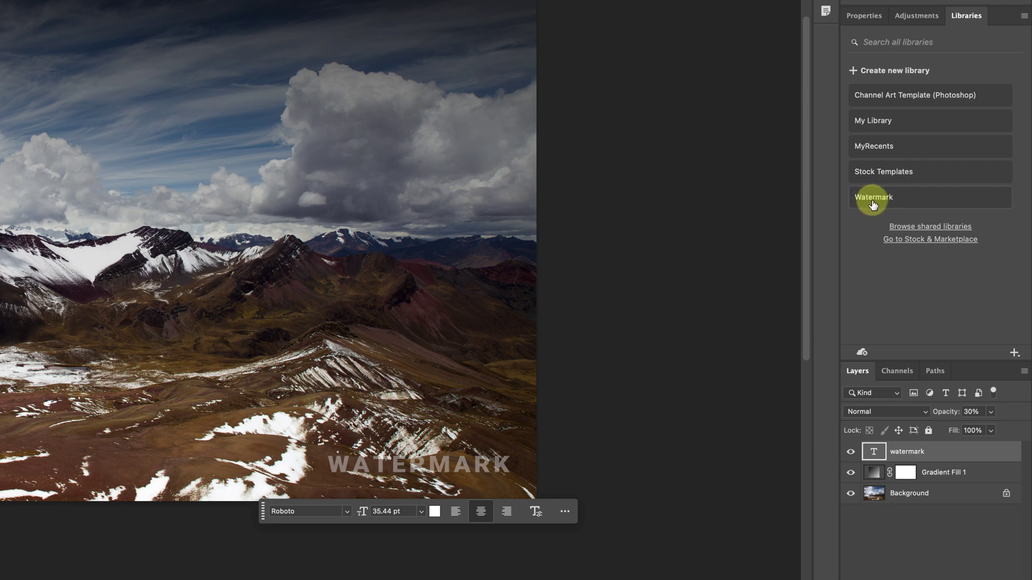
{"action": "left_click", "coordinate": [1014, 354]}
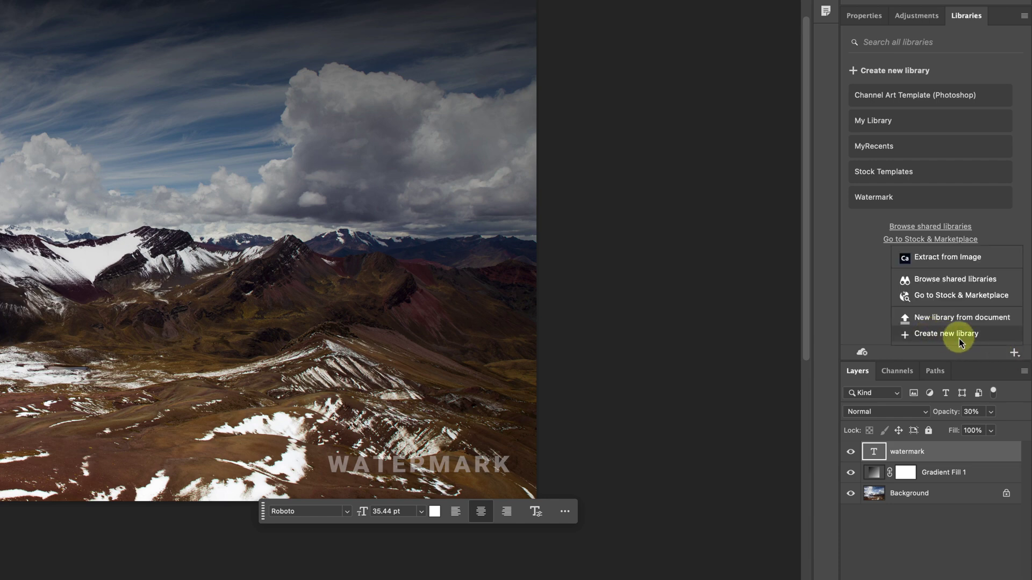
{"action": "left_click", "coordinate": [943, 333]}
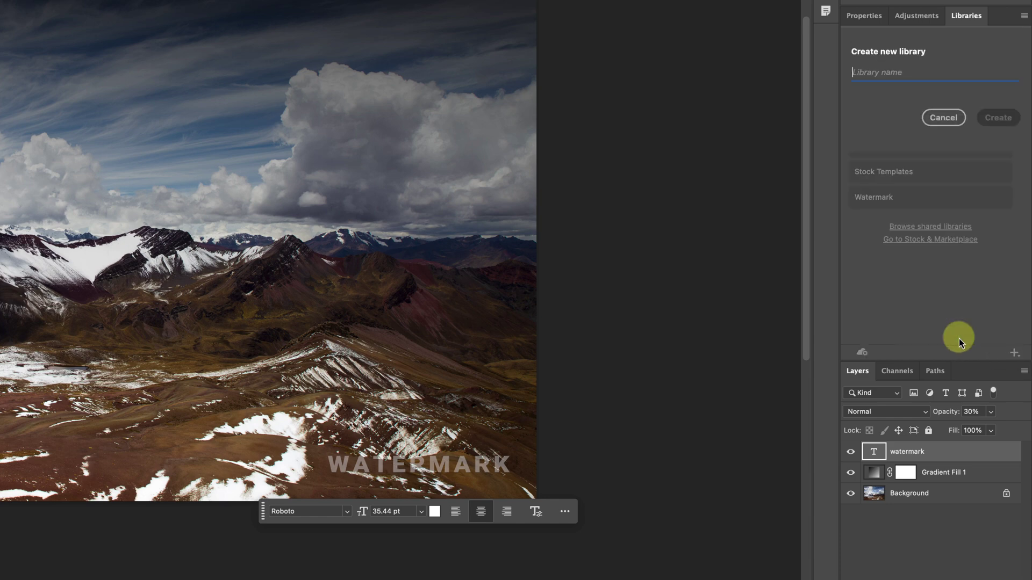
{"action": "left_click", "coordinate": [899, 79]}
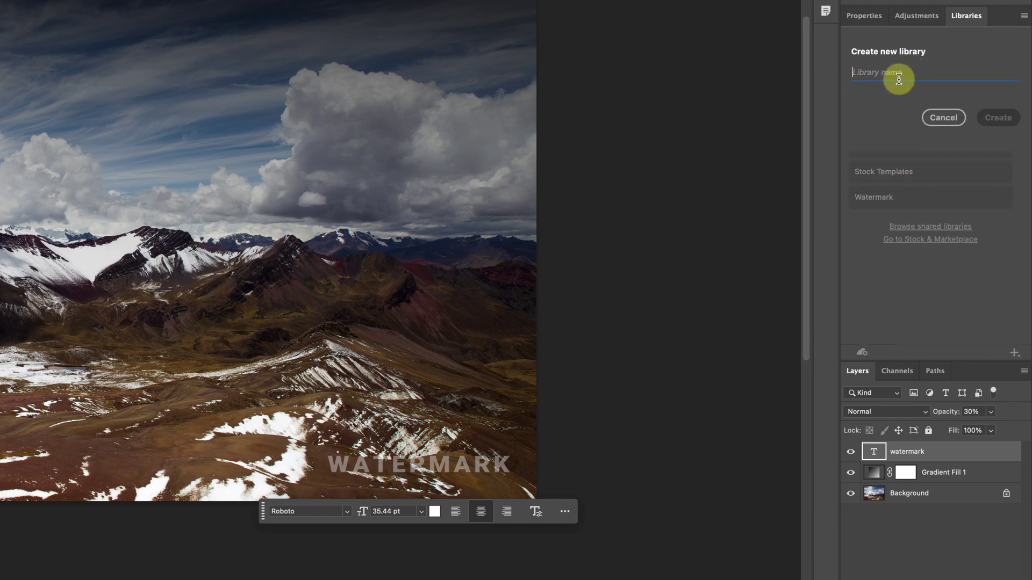
{"action": "left_click", "coordinate": [937, 118]}
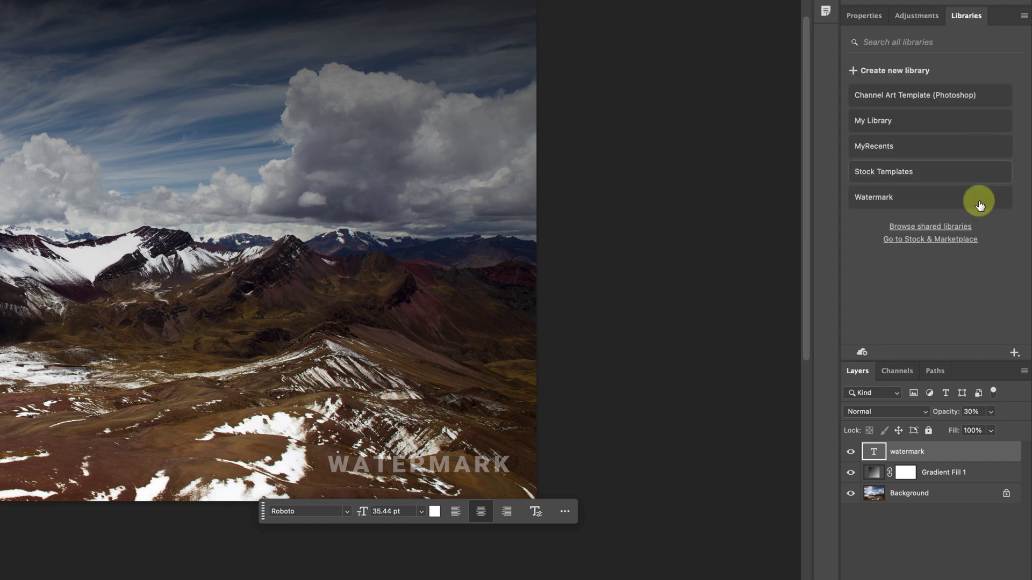
{"action": "left_click", "coordinate": [868, 199]}
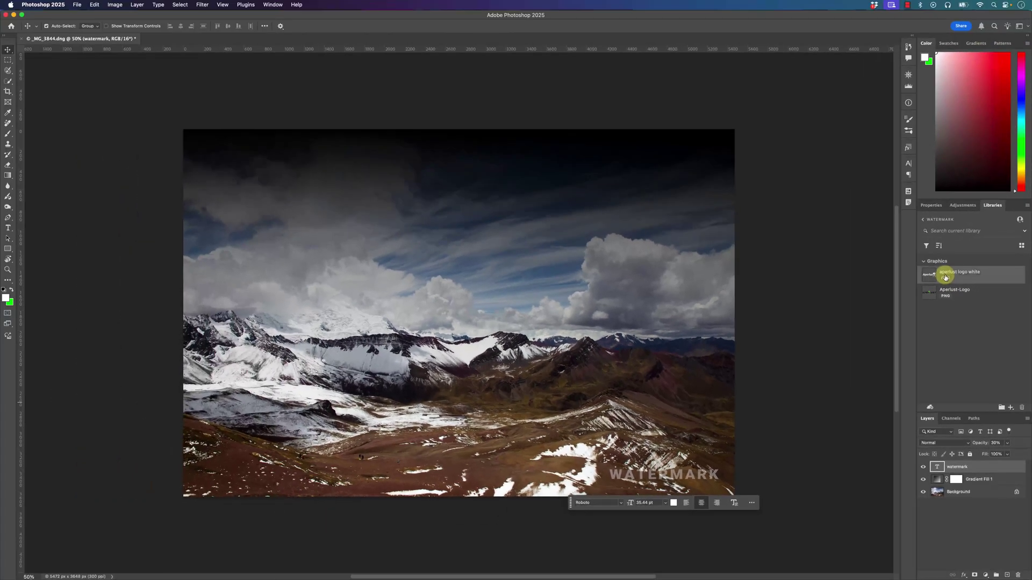
Open 'aperlust logo white' and 'Aperlust-Logo' as documents, then return to the mountain photo.
{"action": "double_click", "coordinate": [920, 215]}
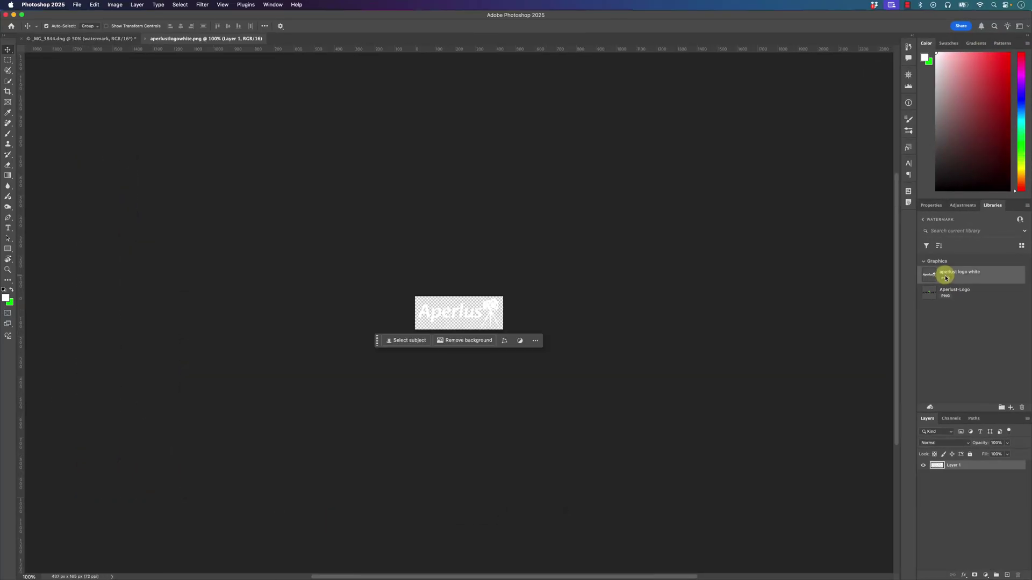
{"action": "double_click", "coordinate": [929, 293]}
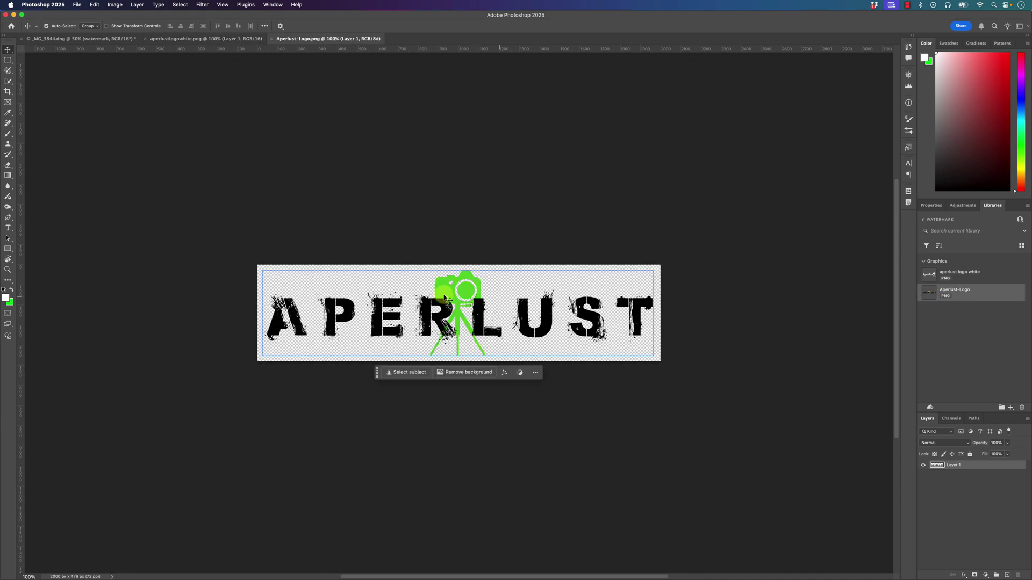
{"action": "left_click", "coordinate": [115, 38]}
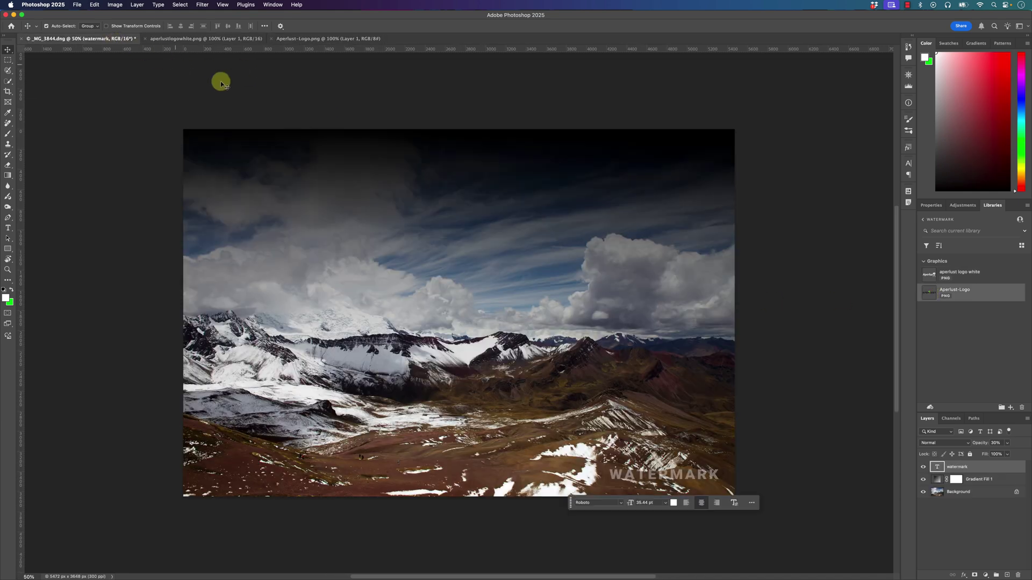
Place Aperlust-Logo centred on the sky, shrunk to about a quarter at roughly 30% opacity.
{"action": "left_click_drag", "start_coordinate": [940, 285], "coordinate": [423, 274]}
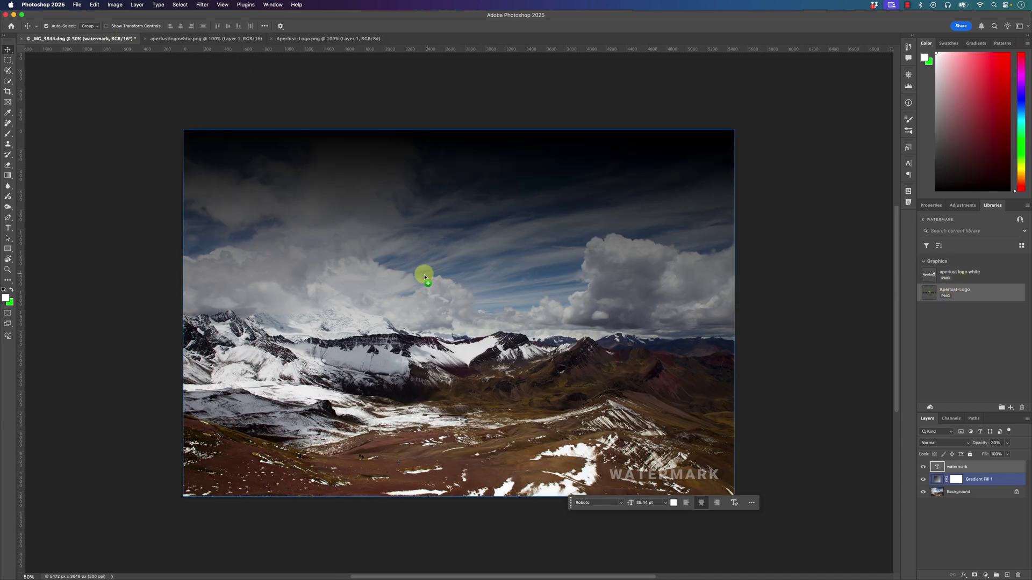
{"action": "left_click_drag", "start_coordinate": [698, 208], "coordinate": [585, 291]}
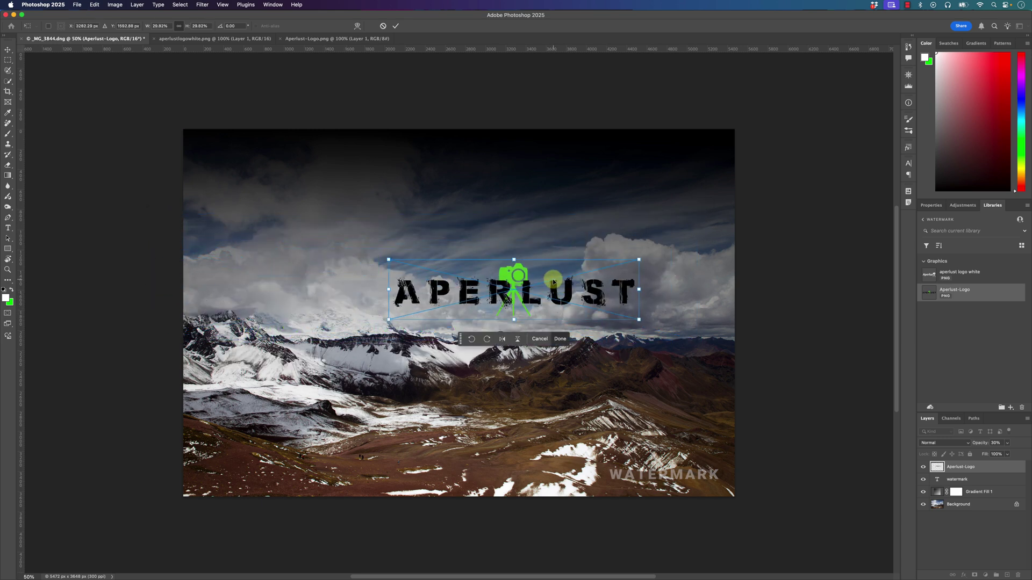
{"action": "key", "text": "Return"}
{"action": "mouse_move", "coordinate": [986, 444]}
{"action": "left_mouse_down"}
{"action": "mouse_move", "coordinate": [956, 444]}
{"action": "mouse_move", "coordinate": [989, 446]}
{"action": "left_mouse_up"}
{"action": "left_click", "coordinate": [935, 480]}
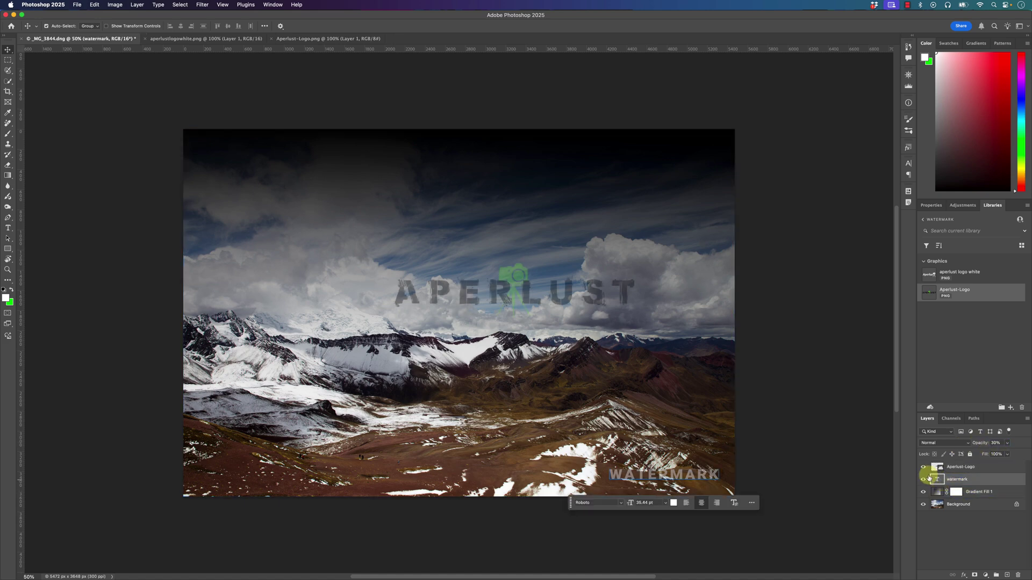
{"action": "left_click", "coordinate": [942, 467]}
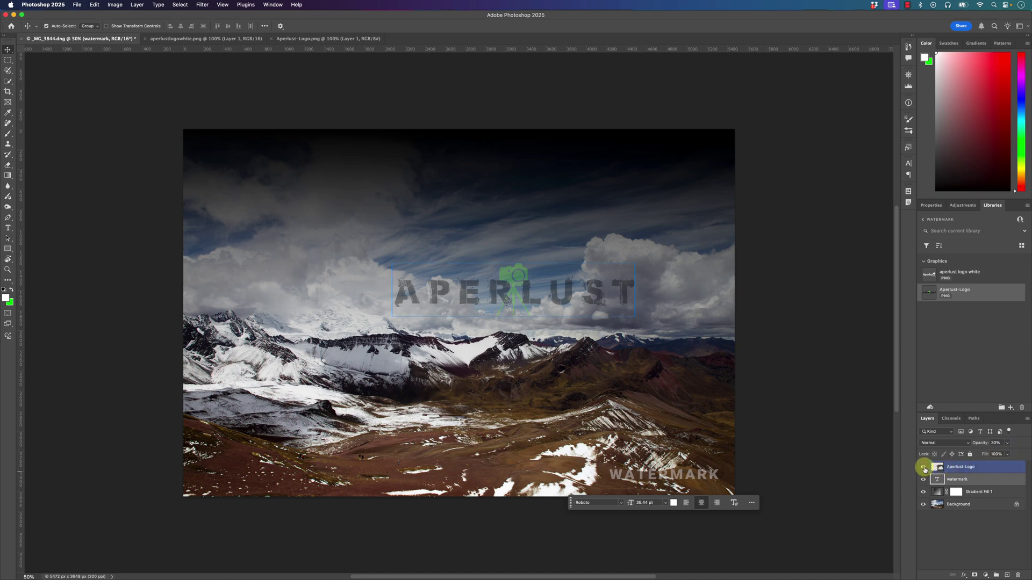
Hide the Aperlust-Logo layer and add the WATERMARK text layer to the Watermark library as 'watermark'.
{"action": "left_click", "coordinate": [923, 469]}
{"action": "left_click", "coordinate": [956, 479]}
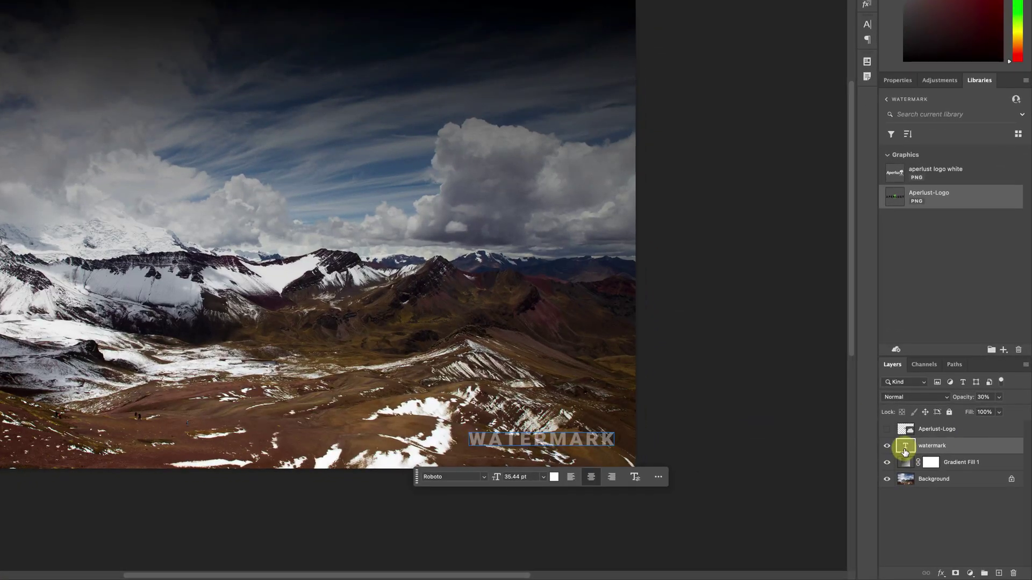
{"action": "left_click_drag", "start_coordinate": [905, 448], "coordinate": [931, 248]}
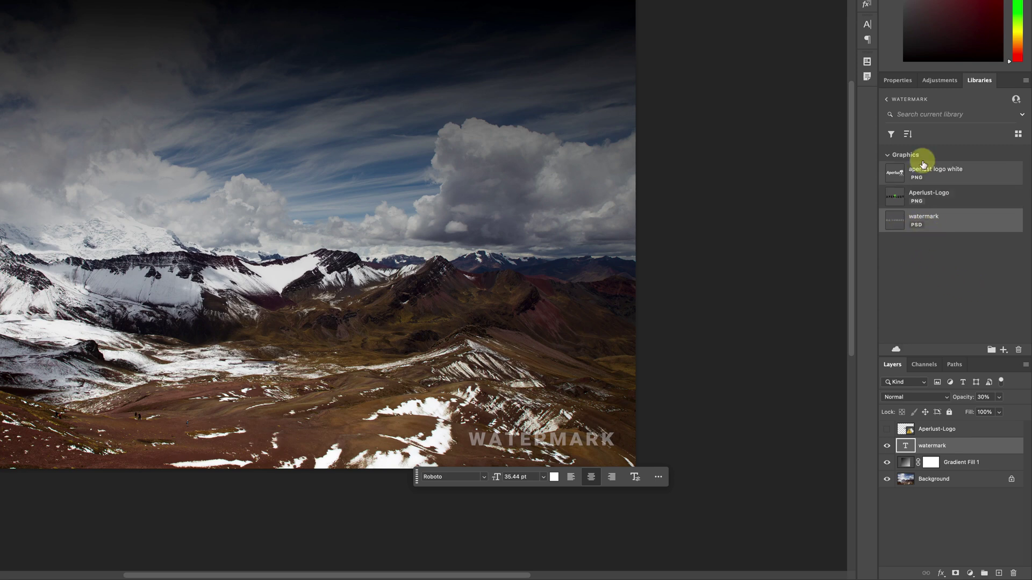
{"action": "left_click", "coordinate": [886, 100]}
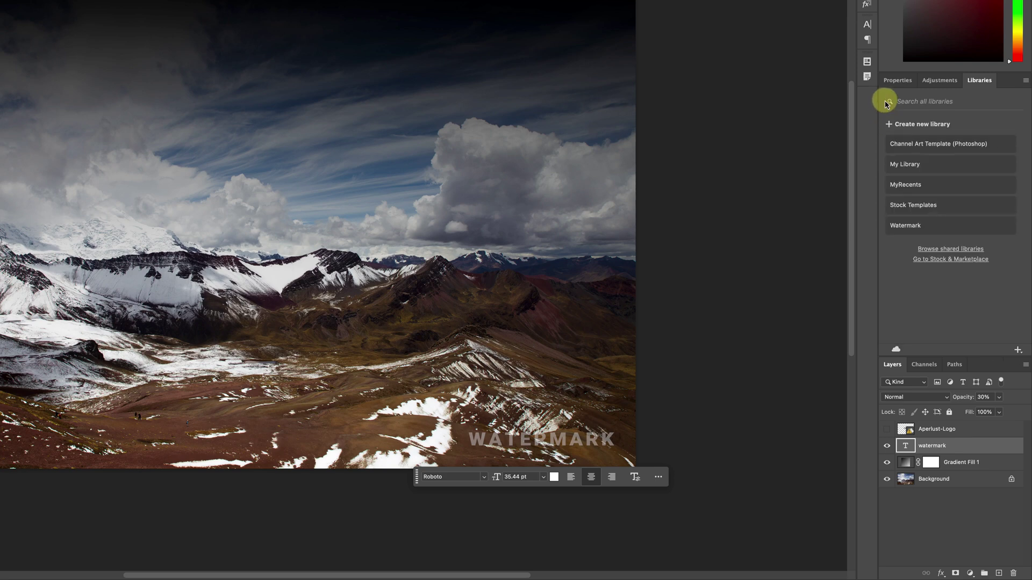
{"action": "left_click", "coordinate": [914, 225]}
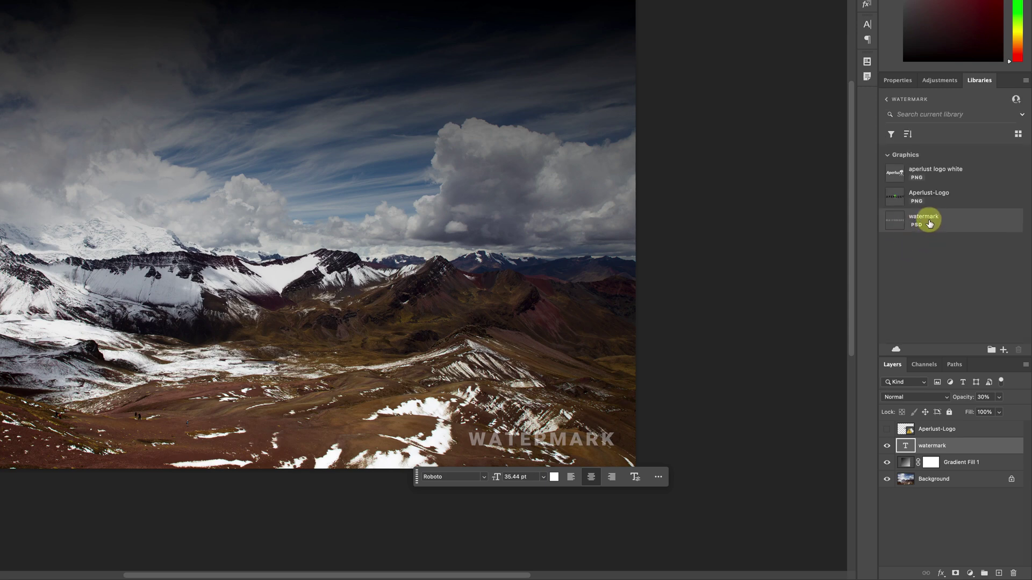
Place the library's watermark graphic on the sky and enlarge it.
{"action": "left_click_drag", "start_coordinate": [933, 222], "coordinate": [167, 114]}
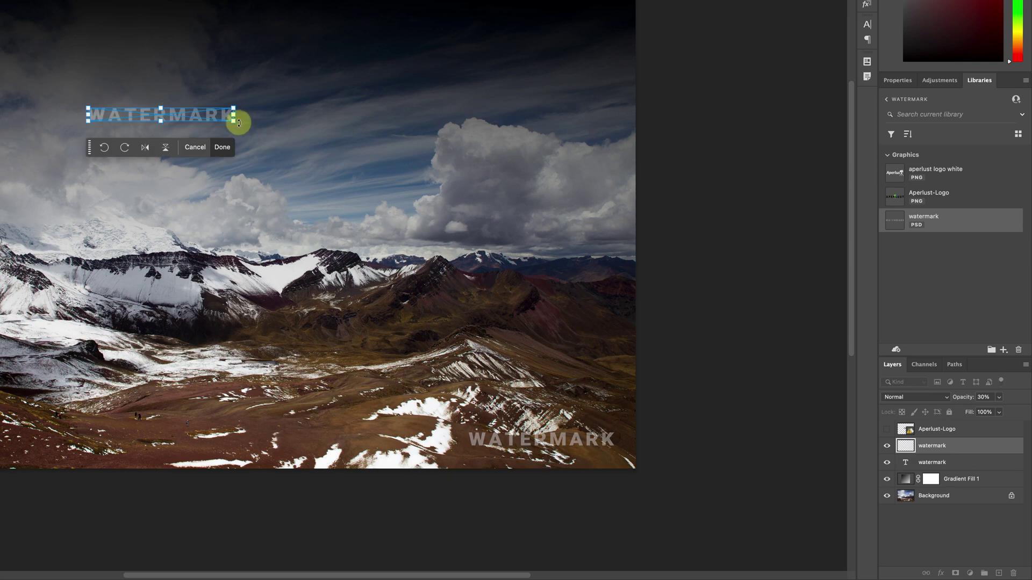
{"action": "left_click_drag", "start_coordinate": [237, 119], "coordinate": [262, 144]}
{"action": "left_click_drag", "start_coordinate": [418, 214], "coordinate": [426, 211]}
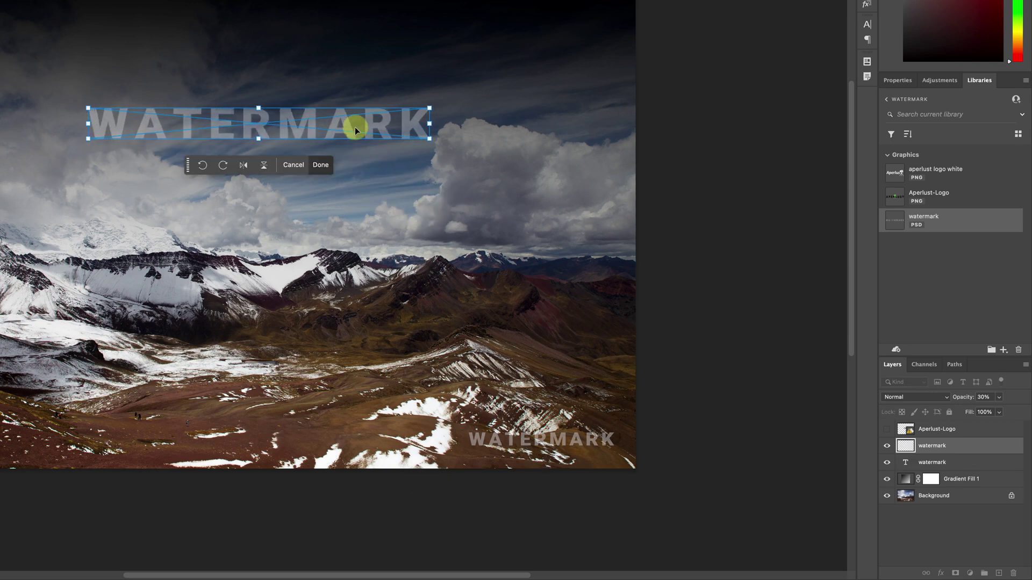
{"action": "key", "text": "Return"}
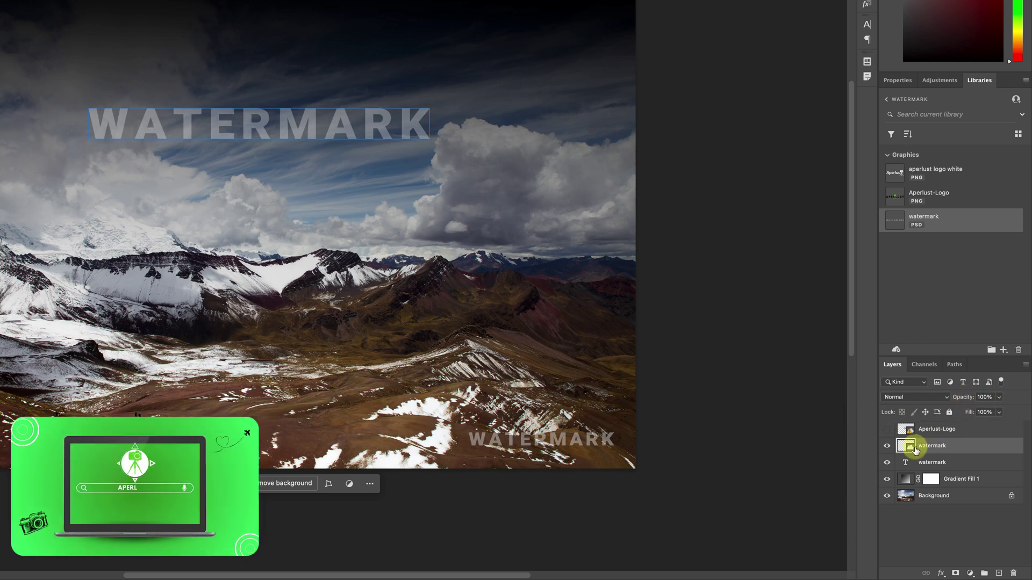
Hide the placed watermark graphic and set the original WATERMARK text to 100% opacity.
{"action": "left_click", "coordinate": [907, 463]}
{"action": "left_click", "coordinate": [886, 445]}
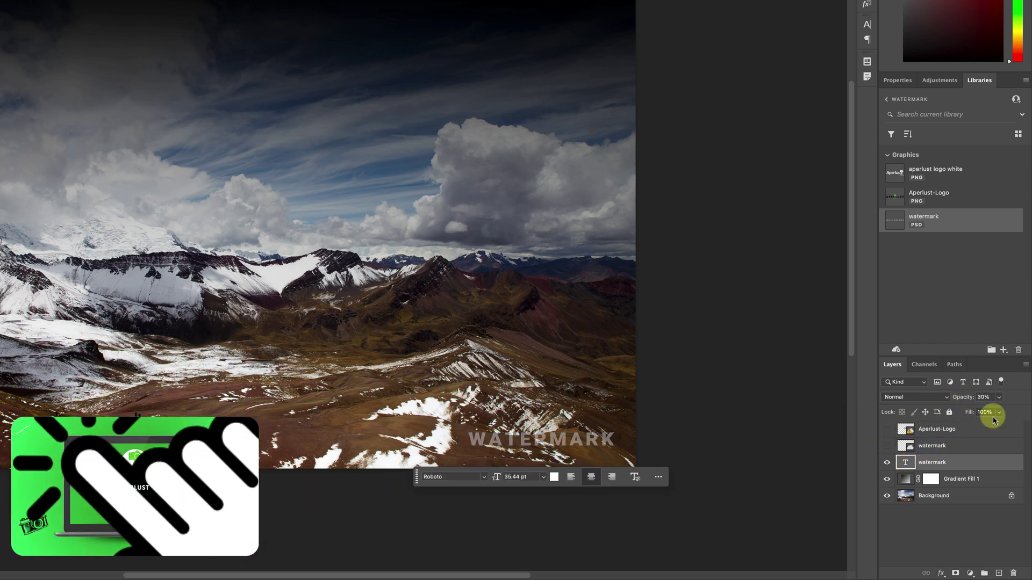
{"action": "left_click_drag", "start_coordinate": [967, 400], "coordinate": [1005, 400]}
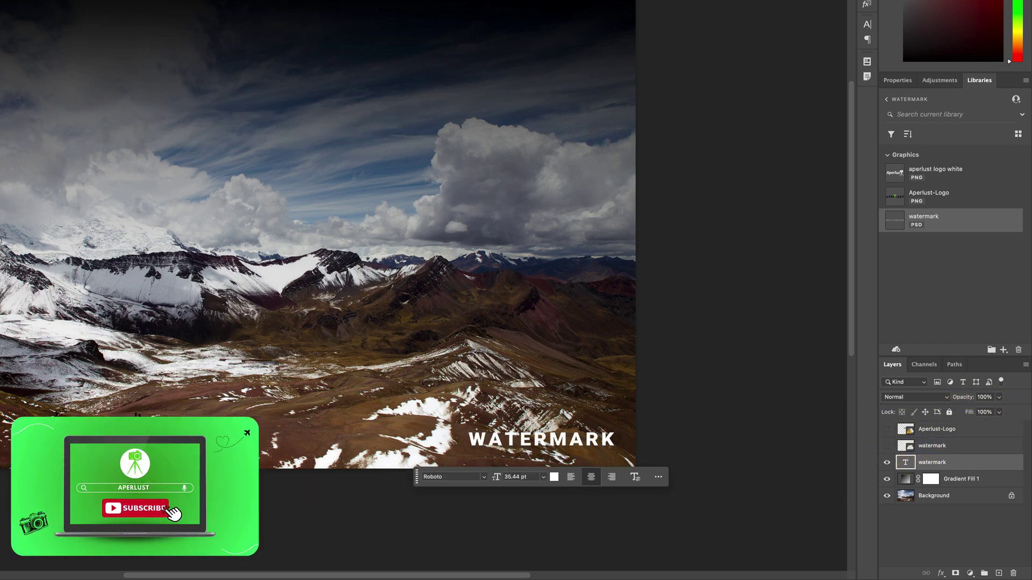